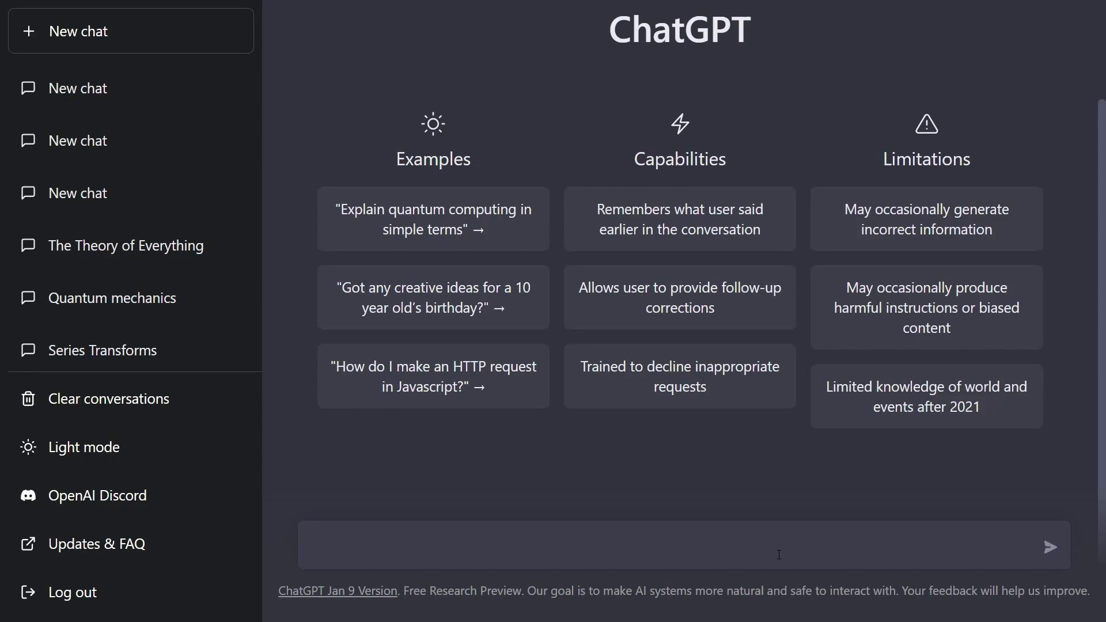
- Send 'Hello ChatGPT how are you?' and highlight the reply about having no feelings
text(Hello)
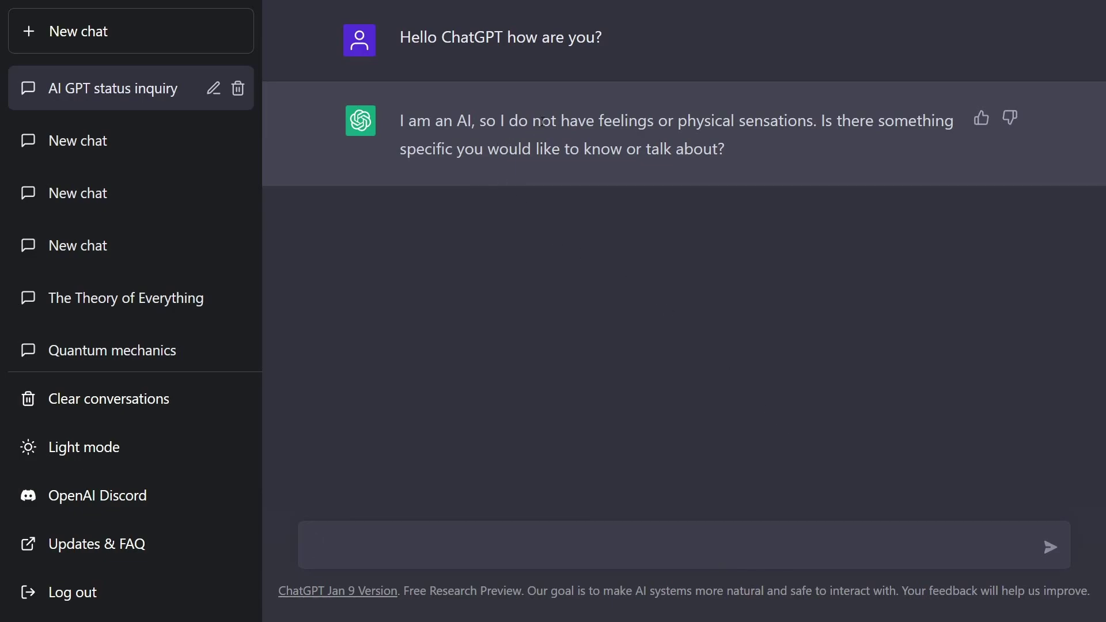
drag(542, 121, 824, 121)
- Highlight 'going to end' and the closing lines of the reply about public release
click(826, 215)
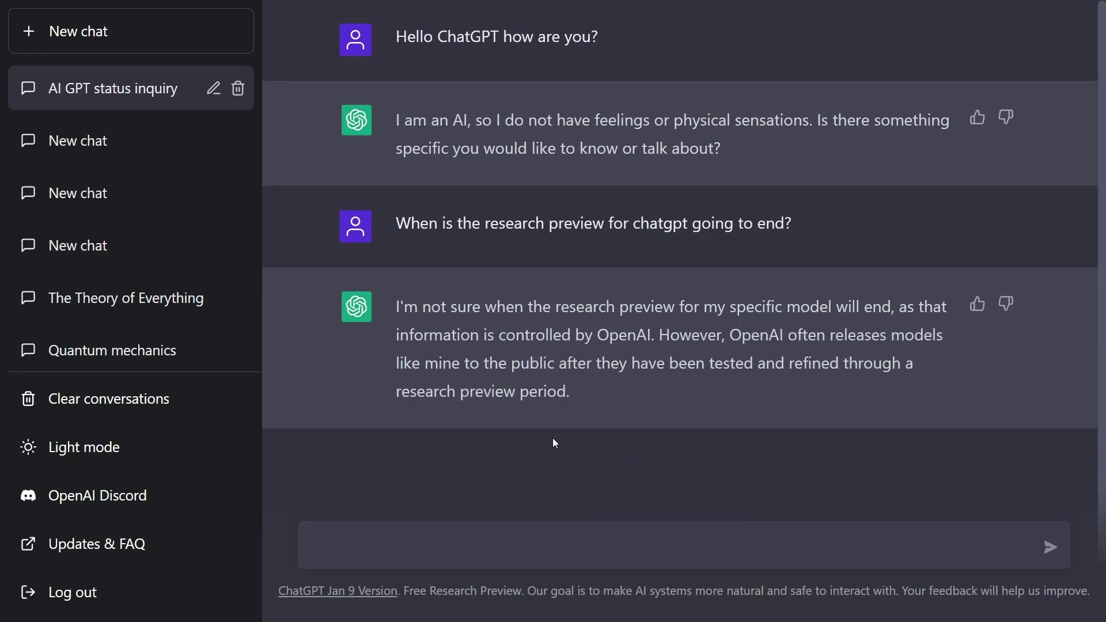
drag(787, 225, 691, 225)
click(728, 397)
drag(688, 395, 510, 363)
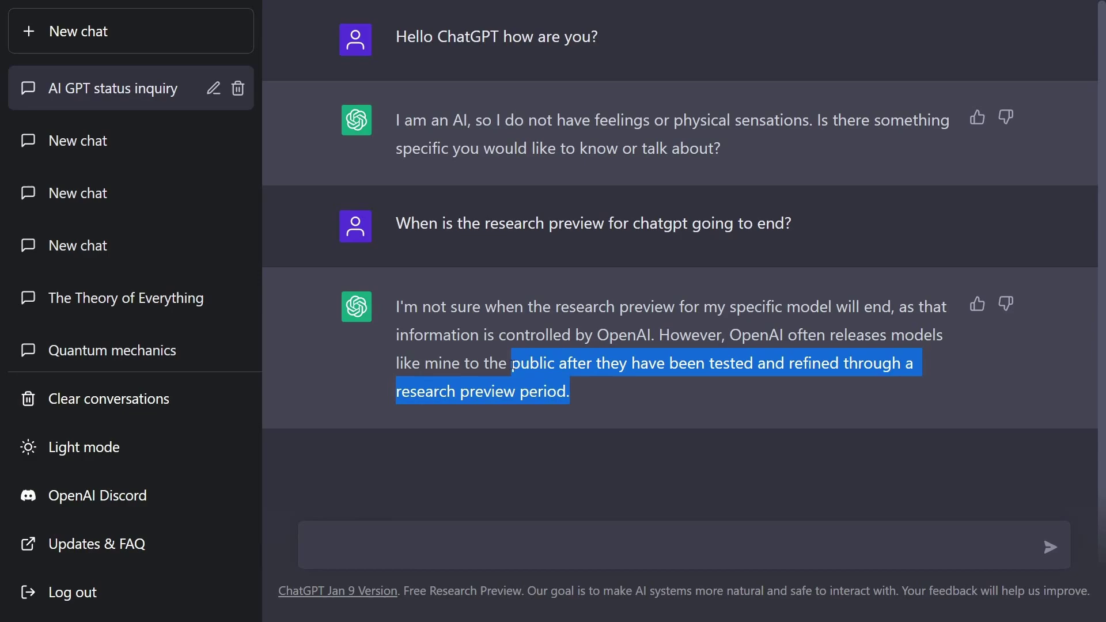
click(680, 402)
drag(681, 407, 715, 362)
click(725, 456)
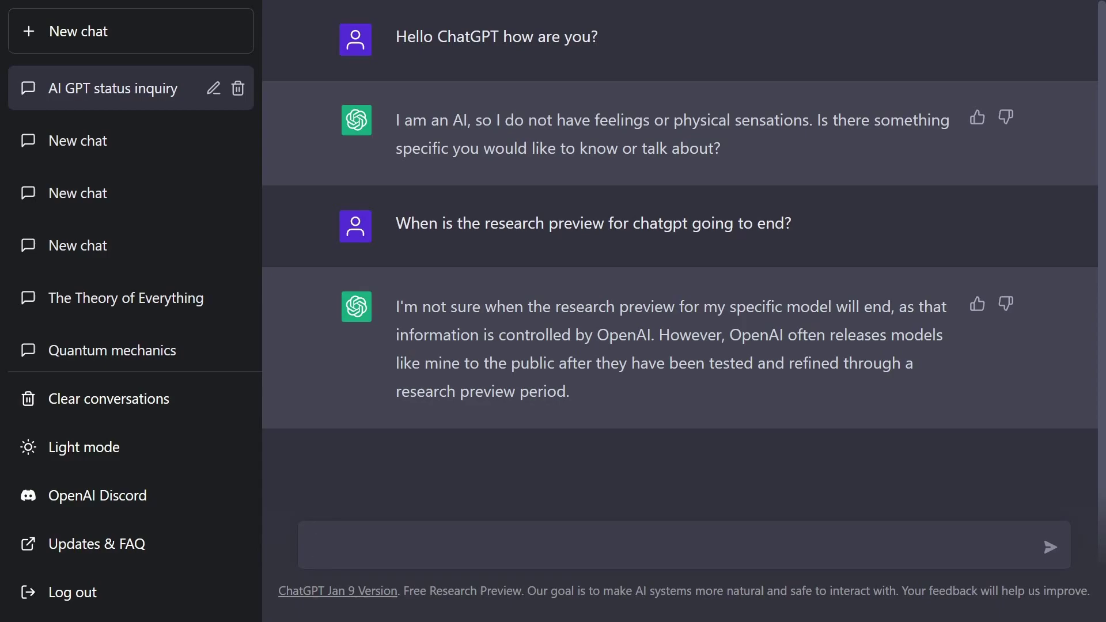
- Draft 'Generative Pre-trained Transformer' and handwrite 'human learning', an arrow and 'new language'
text(Generative Pr)
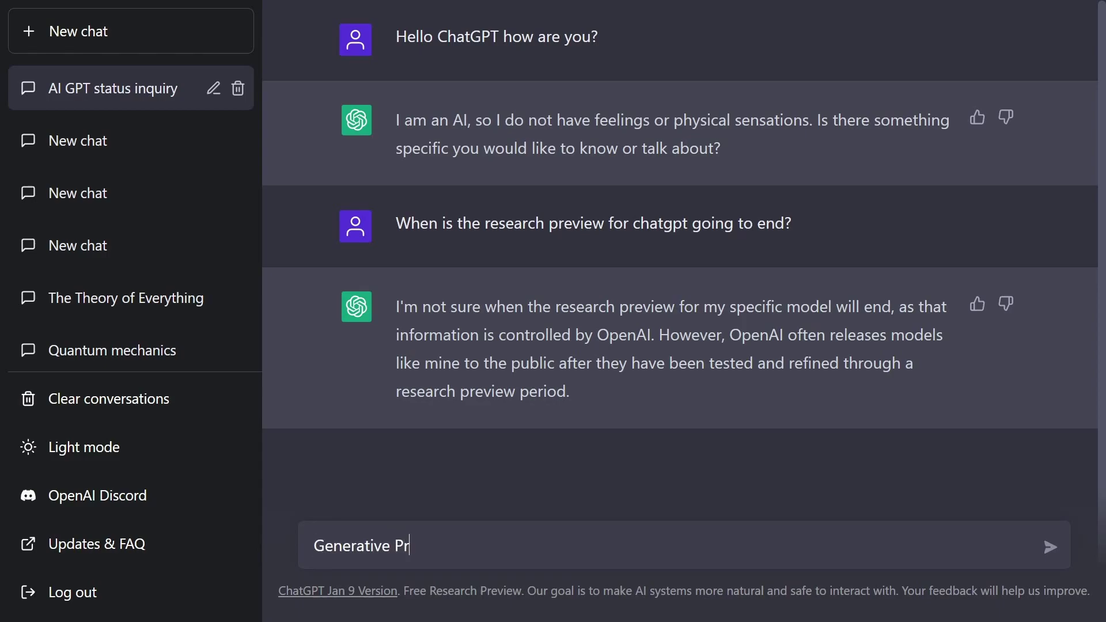
text(e-trained Transformer)
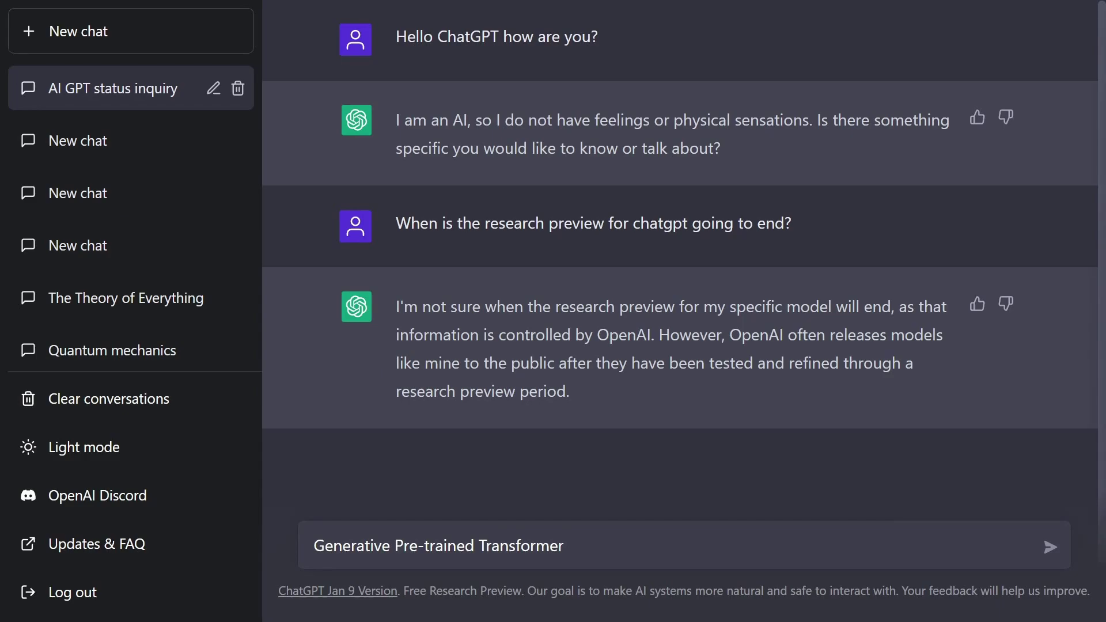
mouse_move(798, 24)
mouse_down()
mouse_move(838, 55)
mouse_move(926, 43)
mouse_up()
click(938, 52)
drag(872, 104, 994, 91)
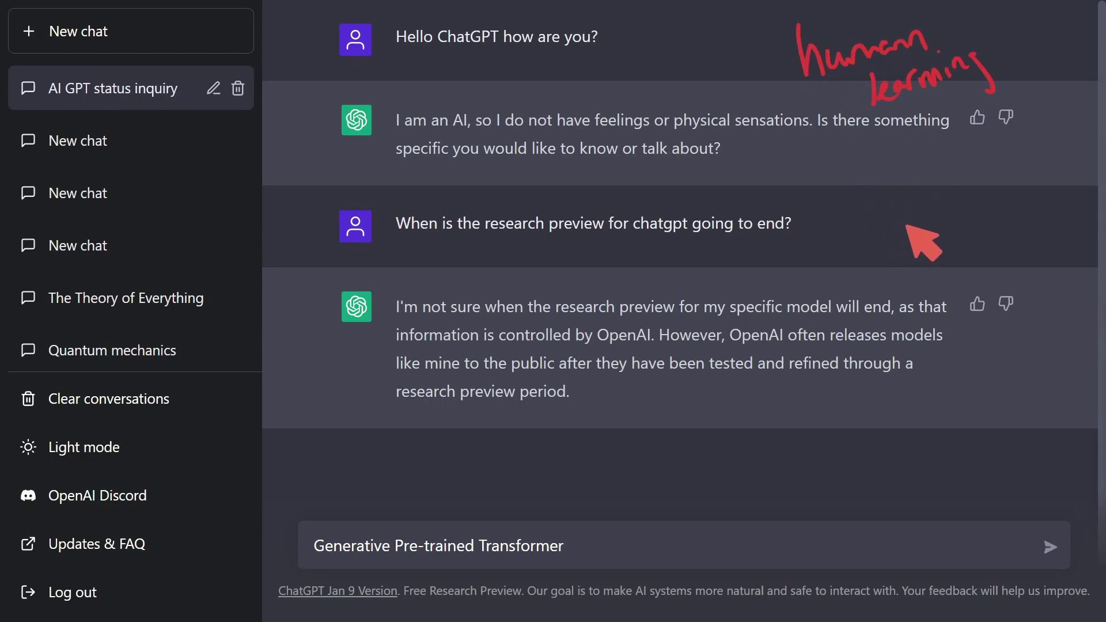
mouse_move(854, 203)
mouse_down()
mouse_move(821, 214)
mouse_move(846, 220)
mouse_move(927, 180)
mouse_up()
drag(890, 230, 1013, 198)
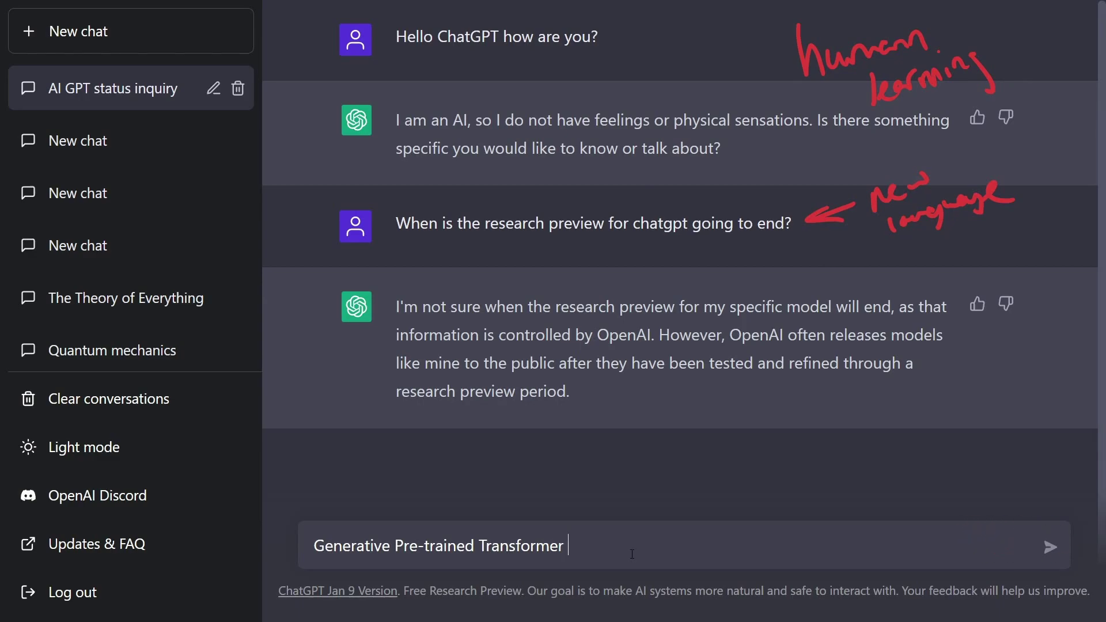
- Insert 'What is' at the start of the draft question
click(318, 549)
text(What is)
click(670, 536)
- Send 'What is Generative Pre-trained Transformer? In a simple way.' and follow the reply
text(? In a simple way.)
key(Return)
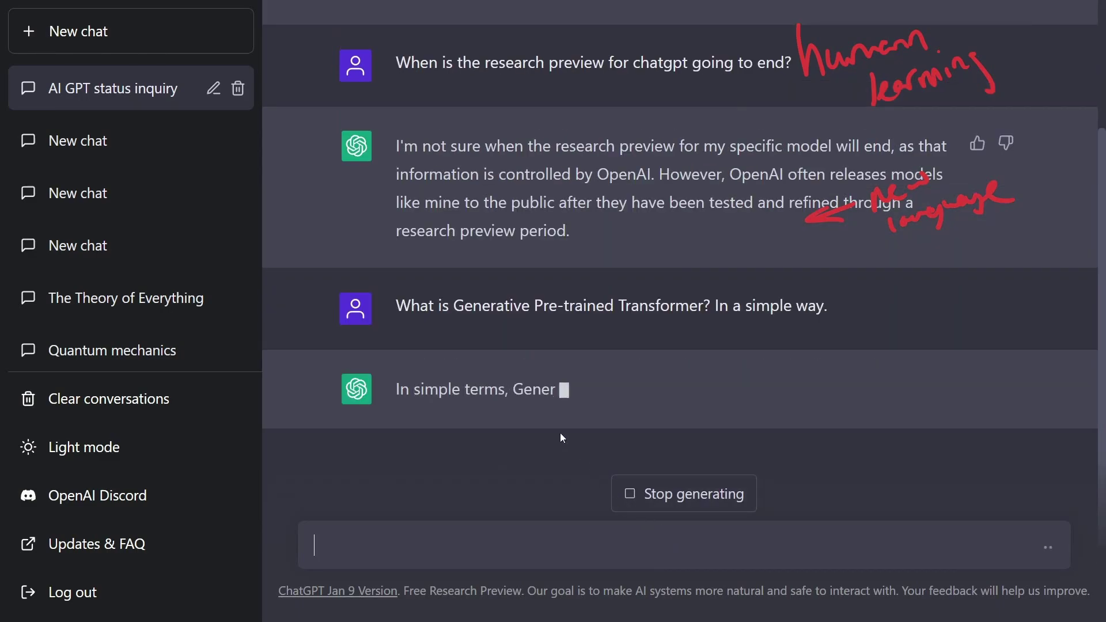
drag(405, 407, 691, 381)
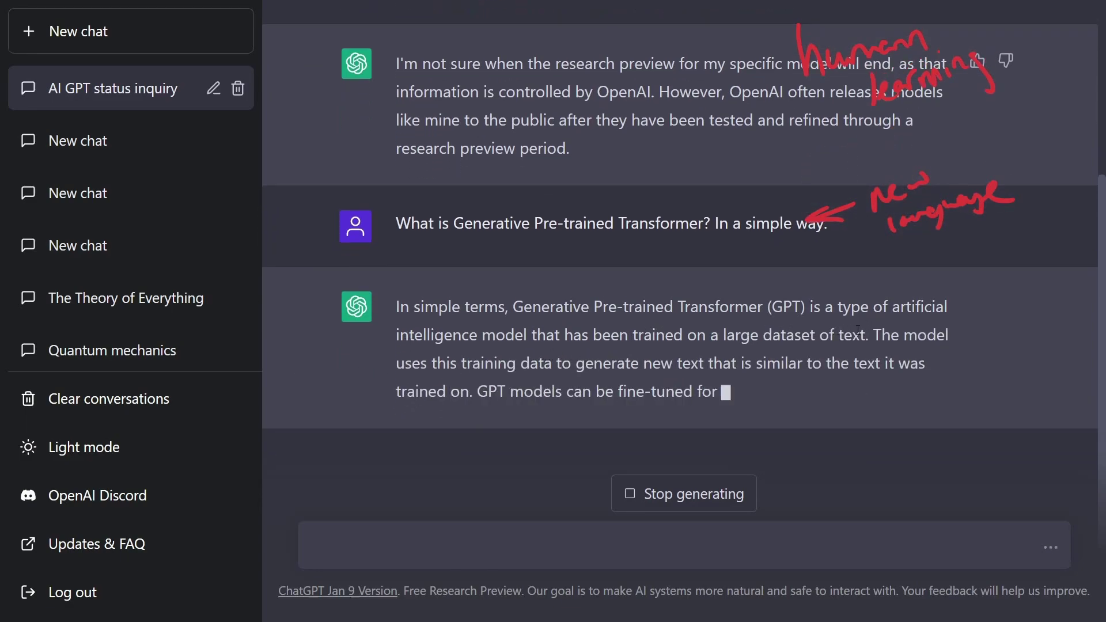
drag(650, 338, 396, 278)
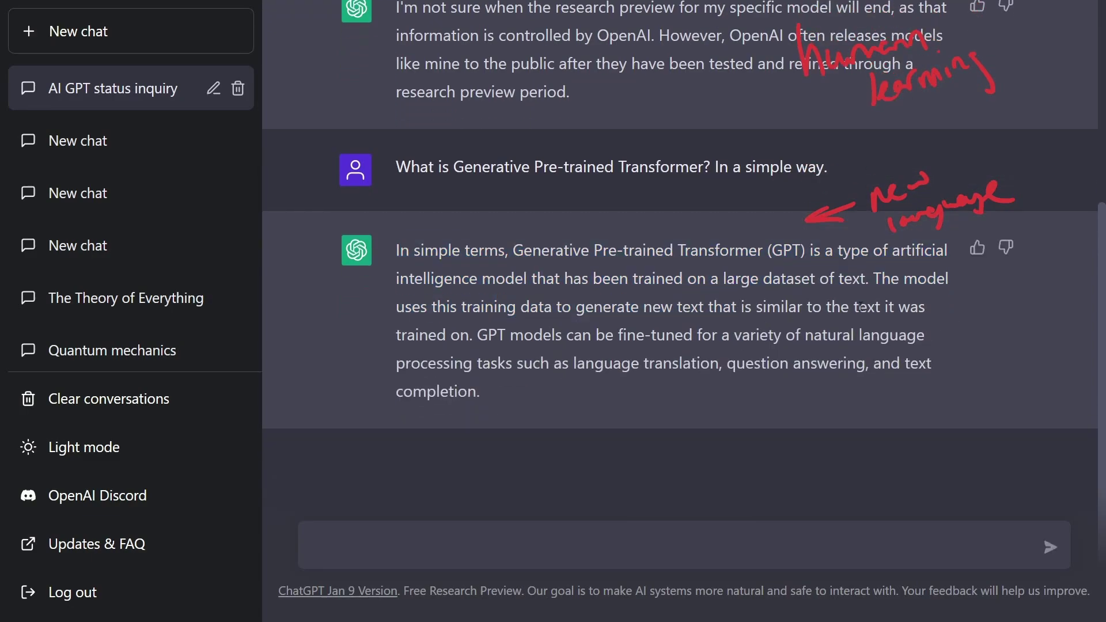
- Highlight the fine-tuning sentence, draw arrows near it, then erase all annotations
drag(382, 339, 946, 353)
double_click(423, 335)
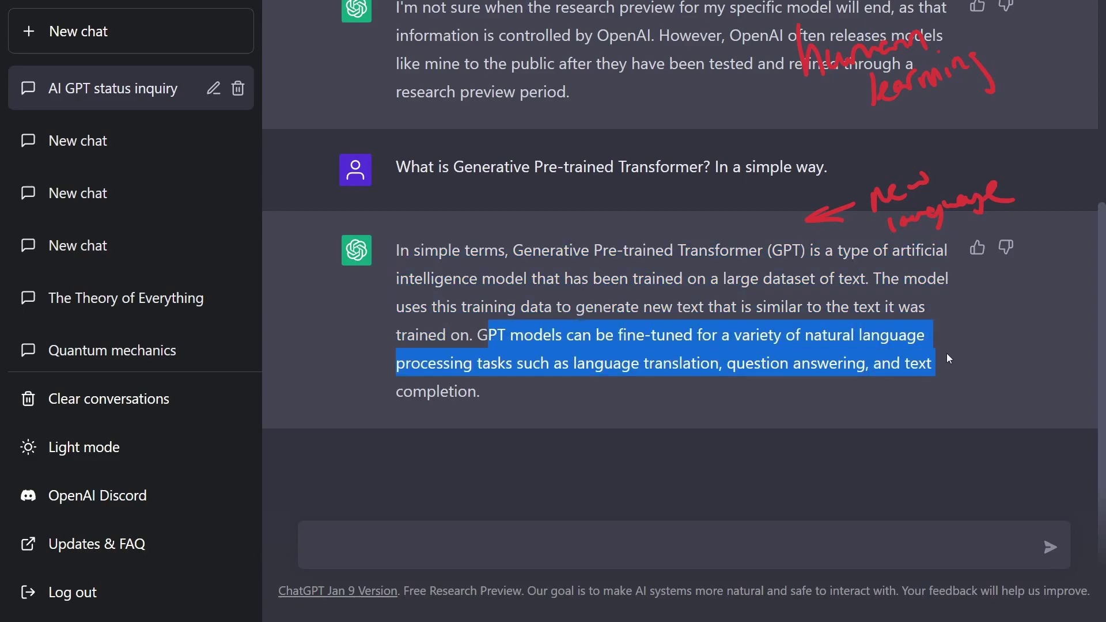
click(946, 354)
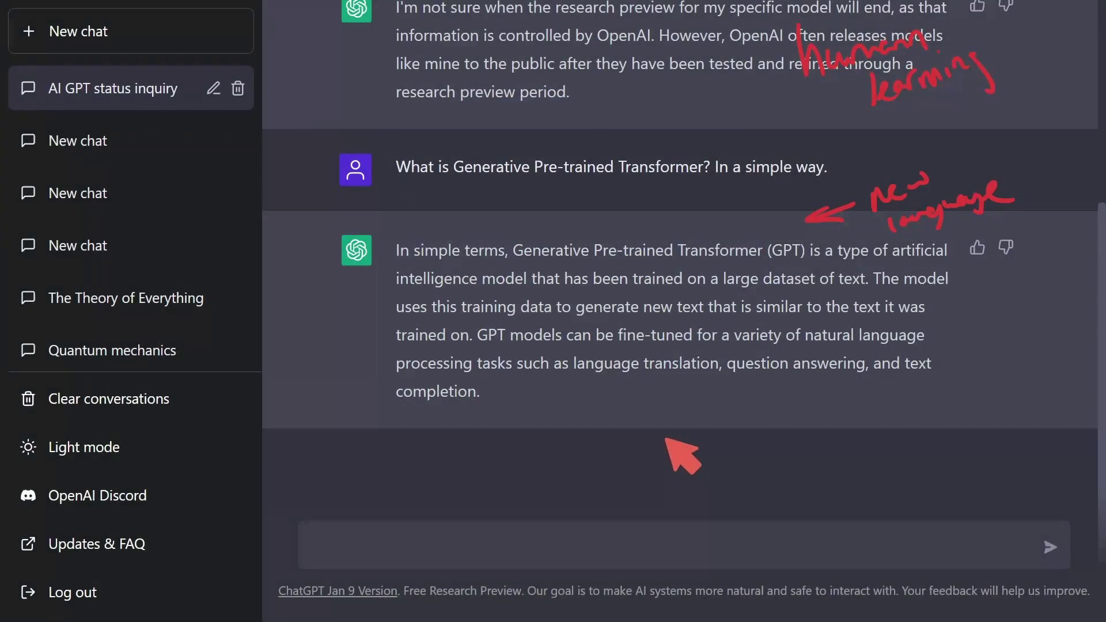
drag(517, 431, 539, 390)
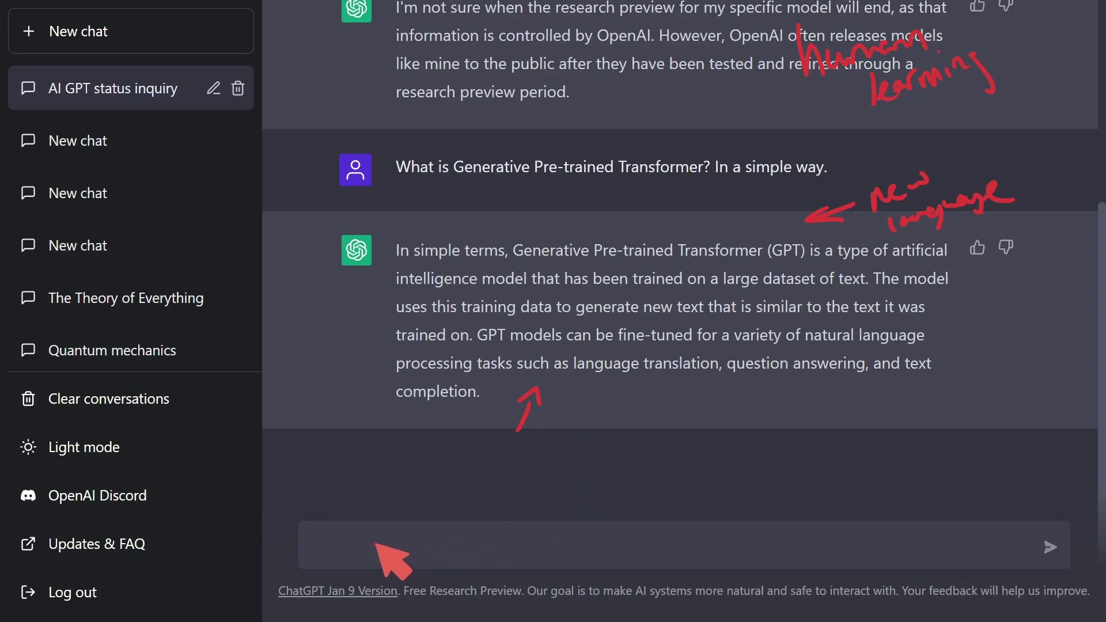
drag(373, 542, 388, 551)
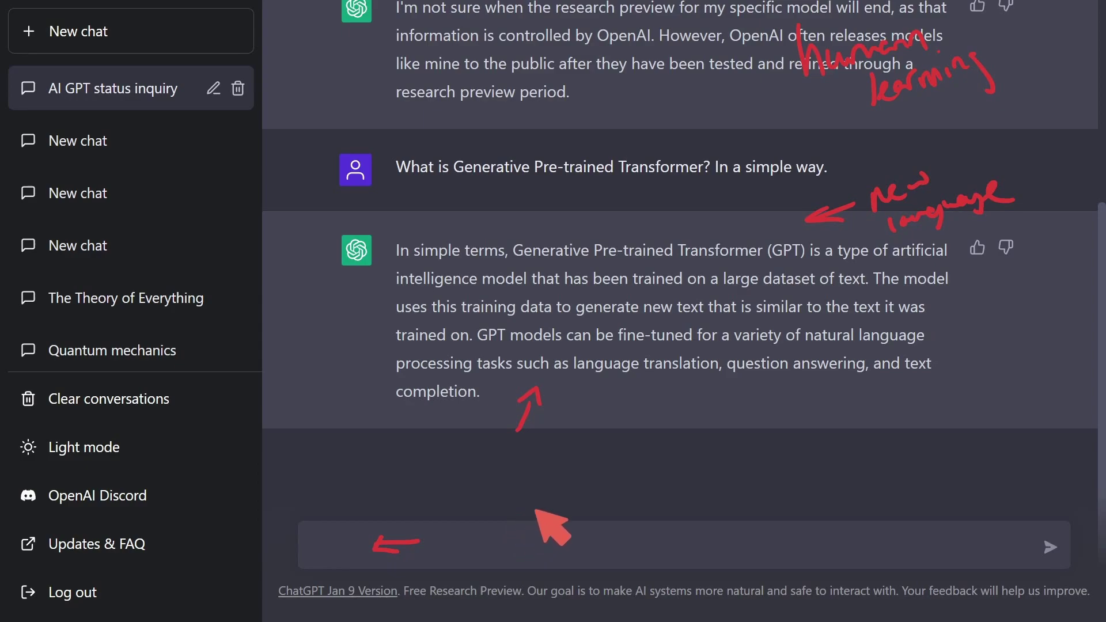
click(602, 486)
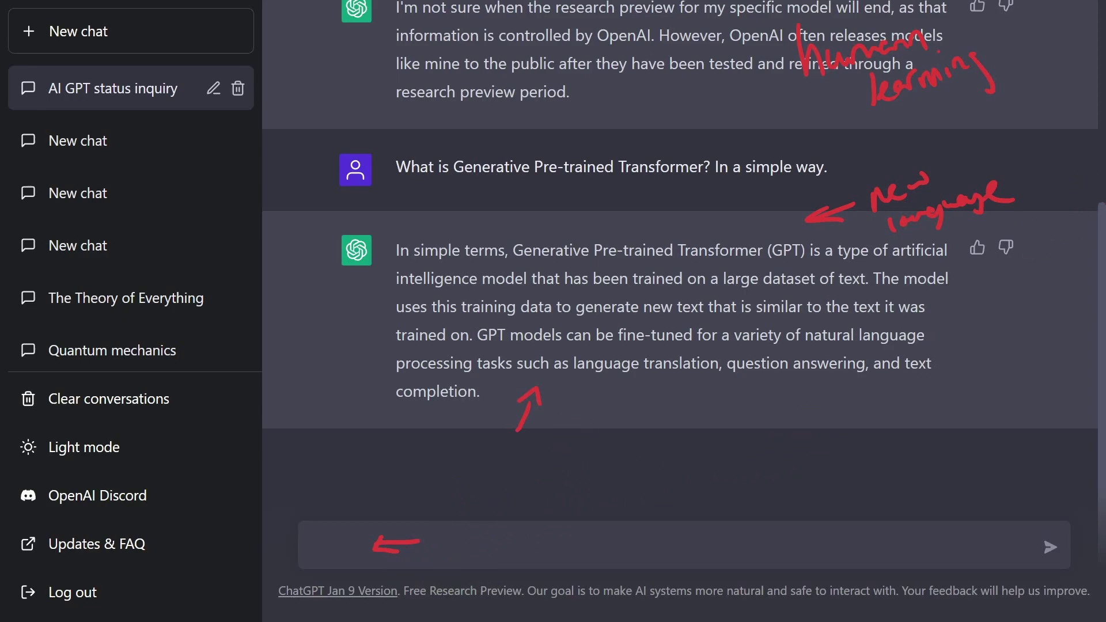
key(e)
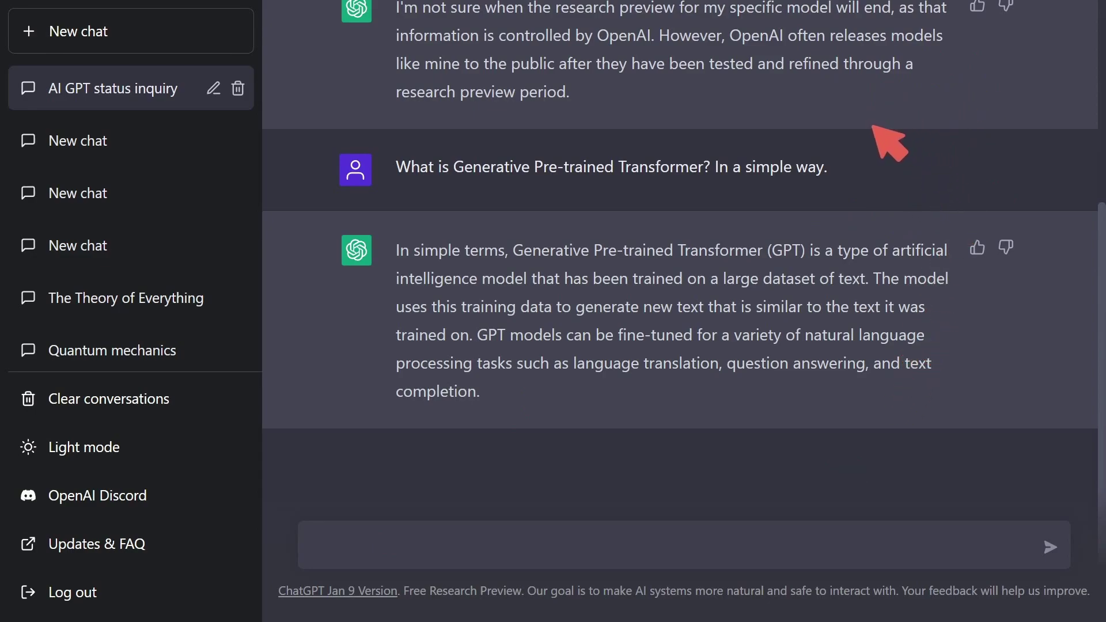
- Ask 'what types of datasets were used to create ChatGPT?'
mouse_move(894, 134)
mouse_down()
mouse_move(860, 154)
mouse_move(925, 99)
mouse_move(956, 109)
mouse_move(974, 88)
mouse_up()
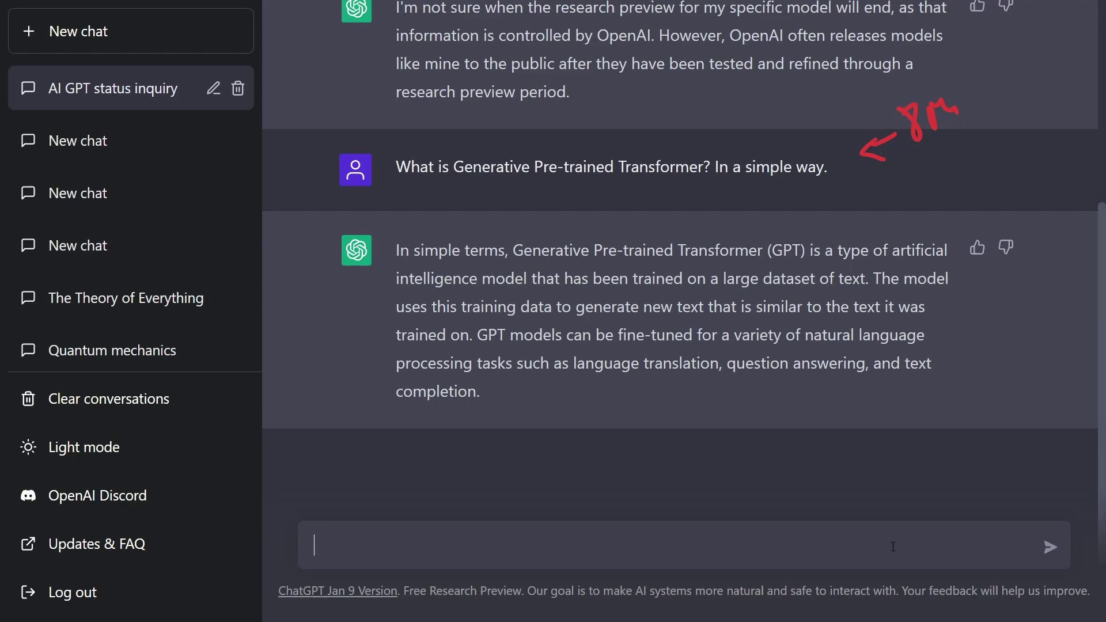
text(what types of datasets were us)
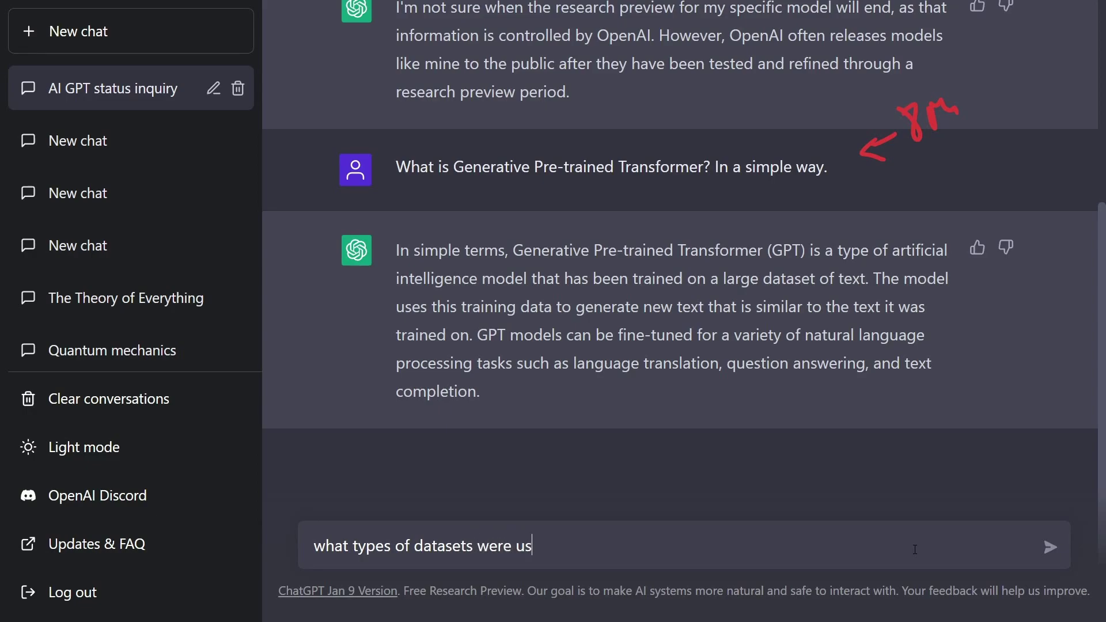
text(ed to create Chat)
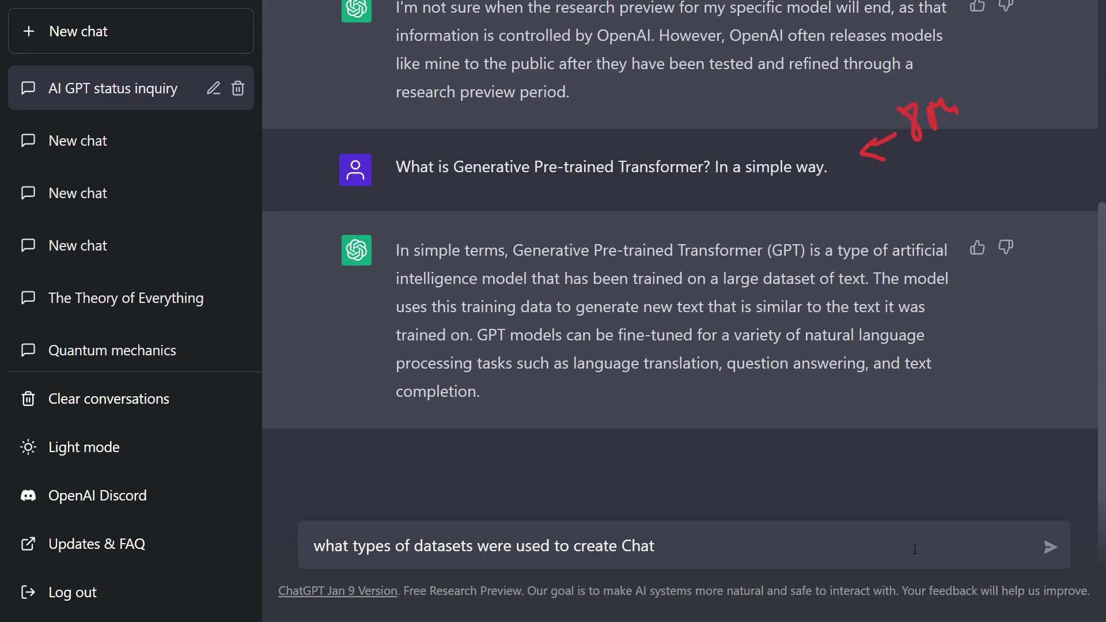
text(GPT?)
key(Return)
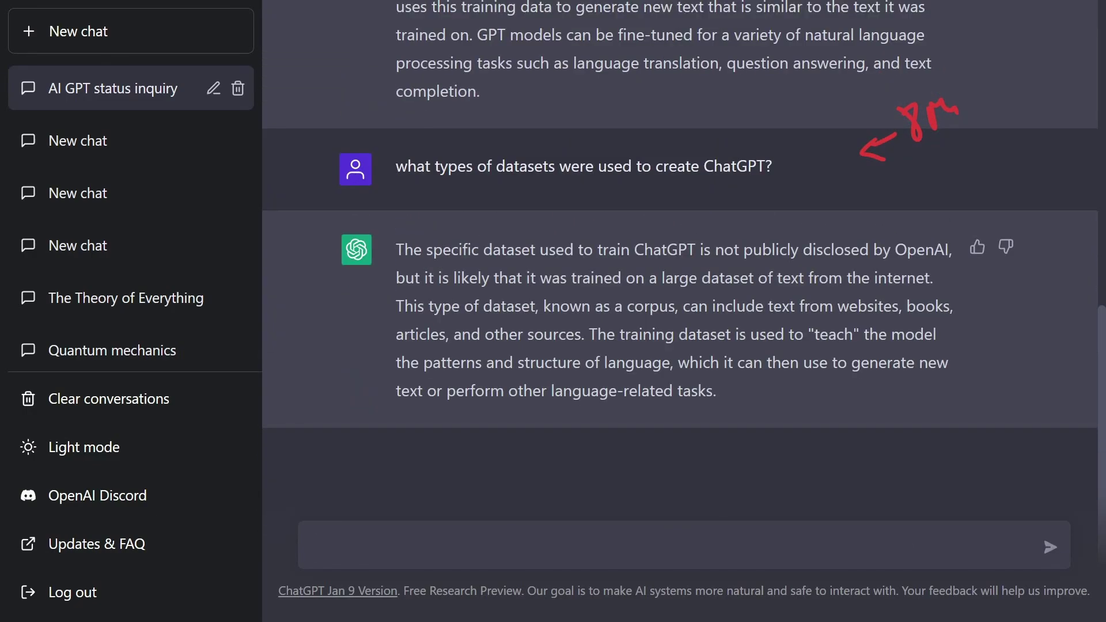
- Mark up the answer with a red arrow, a dash and the handwritten word 'books'
drag(341, 338, 375, 341)
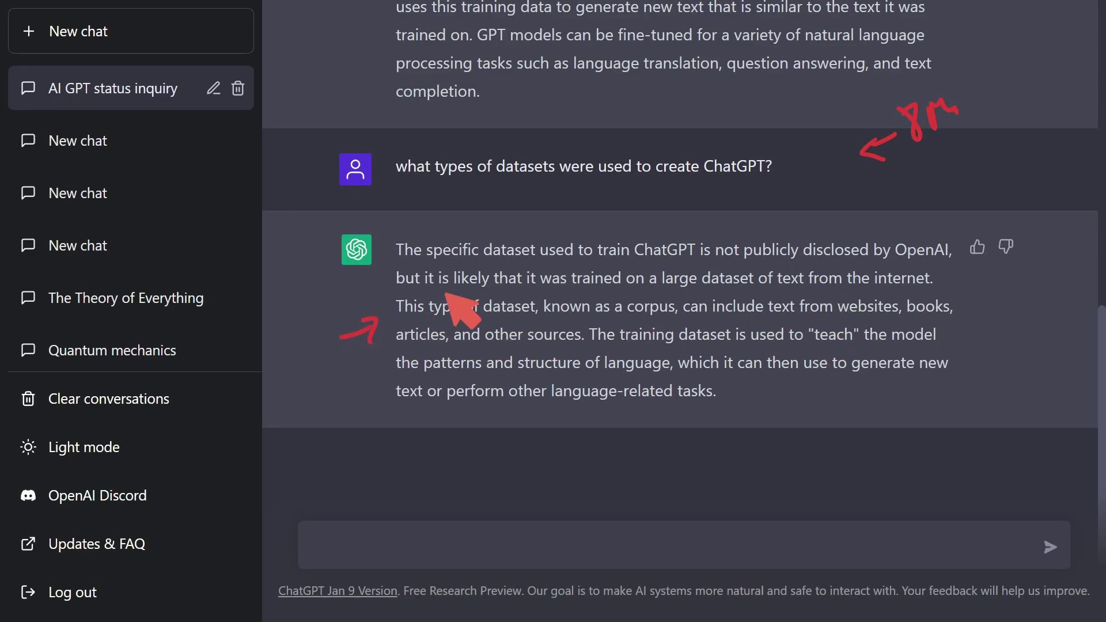
drag(980, 304, 1060, 288)
mouse_move(978, 340)
mouse_down()
mouse_move(994, 339)
mouse_move(1002, 362)
mouse_move(1023, 370)
mouse_move(1084, 352)
mouse_up()
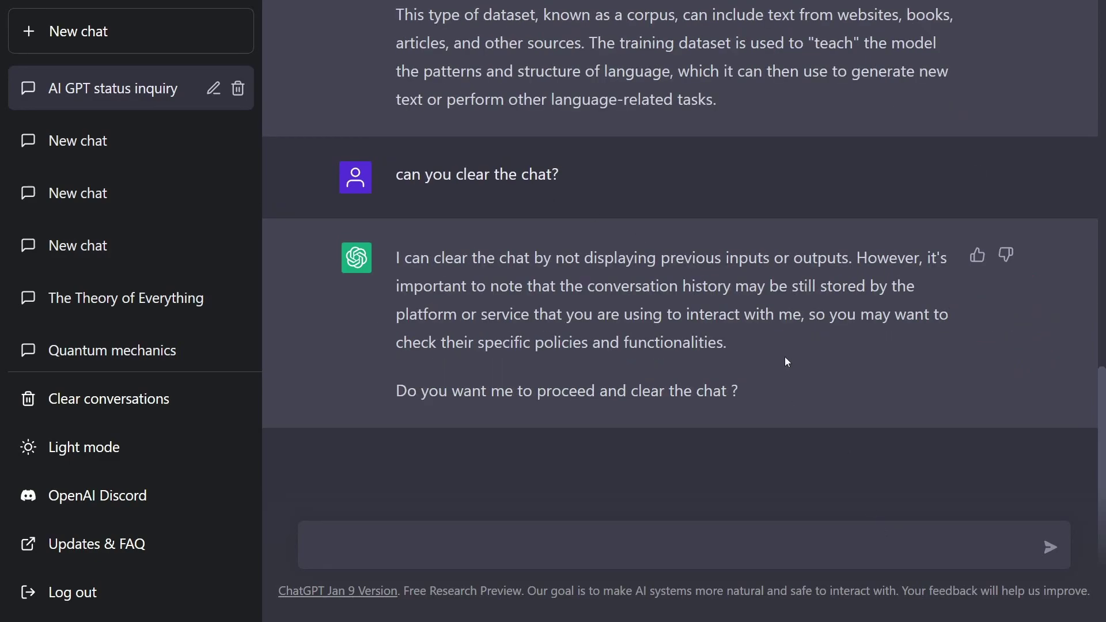
- Highlight the platform-policies sentence and the words 'conversation history' and 'stored' in the reply
drag(728, 344, 689, 316)
click(764, 343)
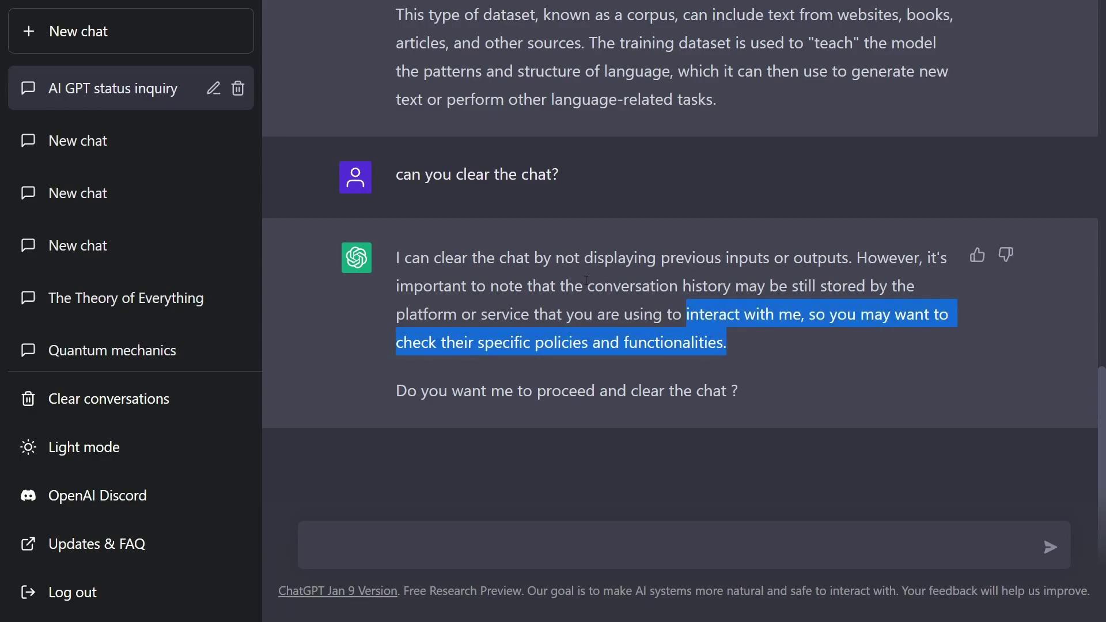
drag(586, 282, 731, 286)
click(752, 345)
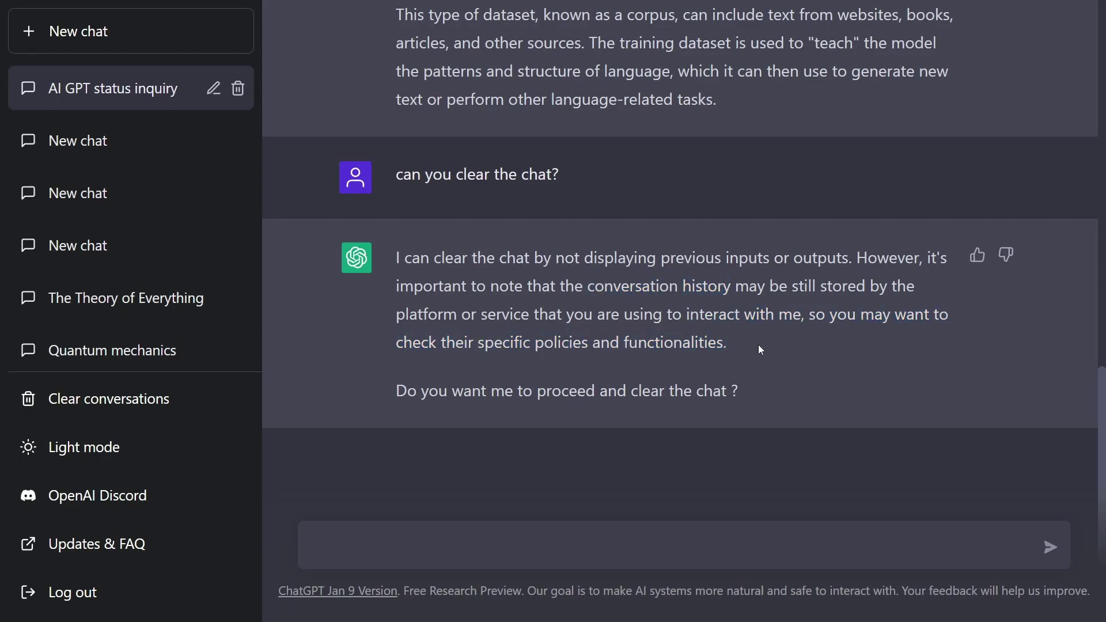
drag(743, 346, 692, 317)
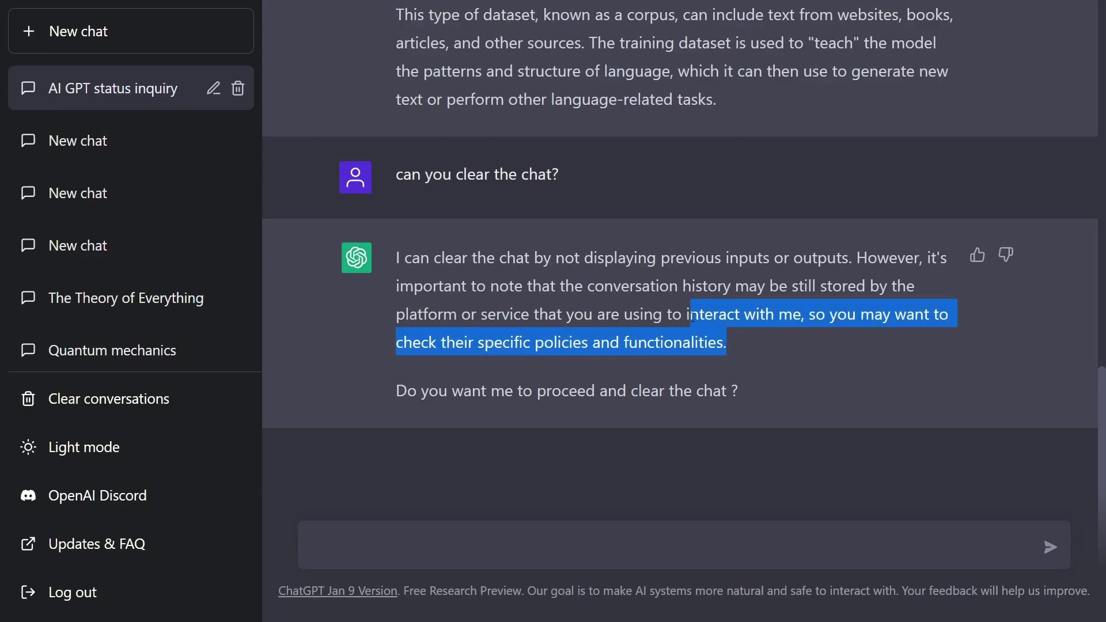
double_click(849, 285)
click(794, 385)
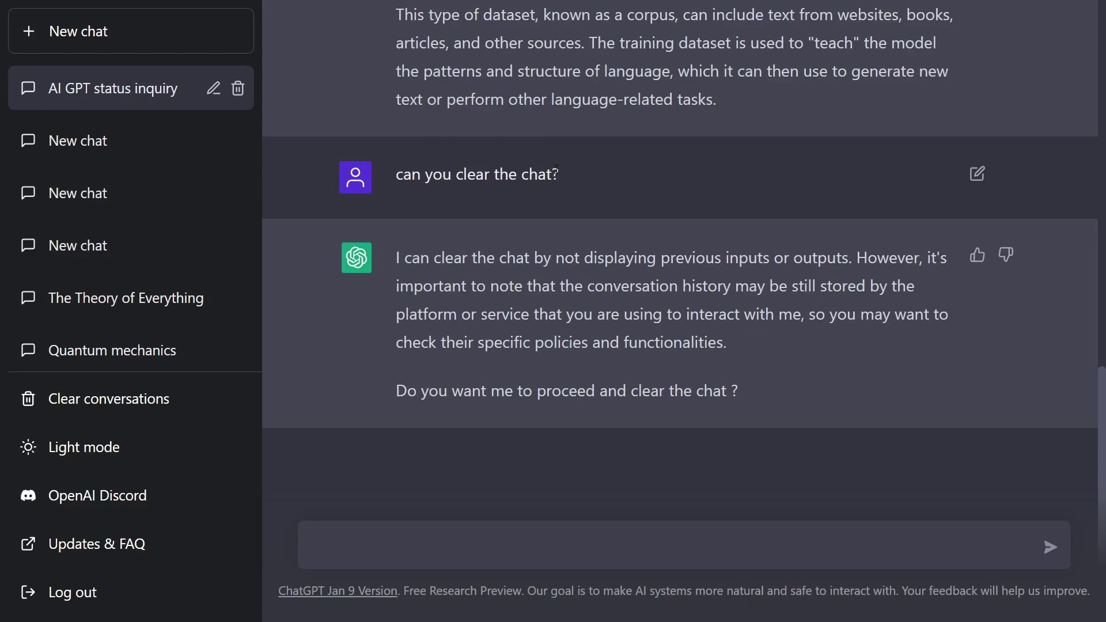
- Highlight the 'can you clear the chat?' question, the whole reply and its proceed line
drag(601, 176, 389, 169)
click(627, 200)
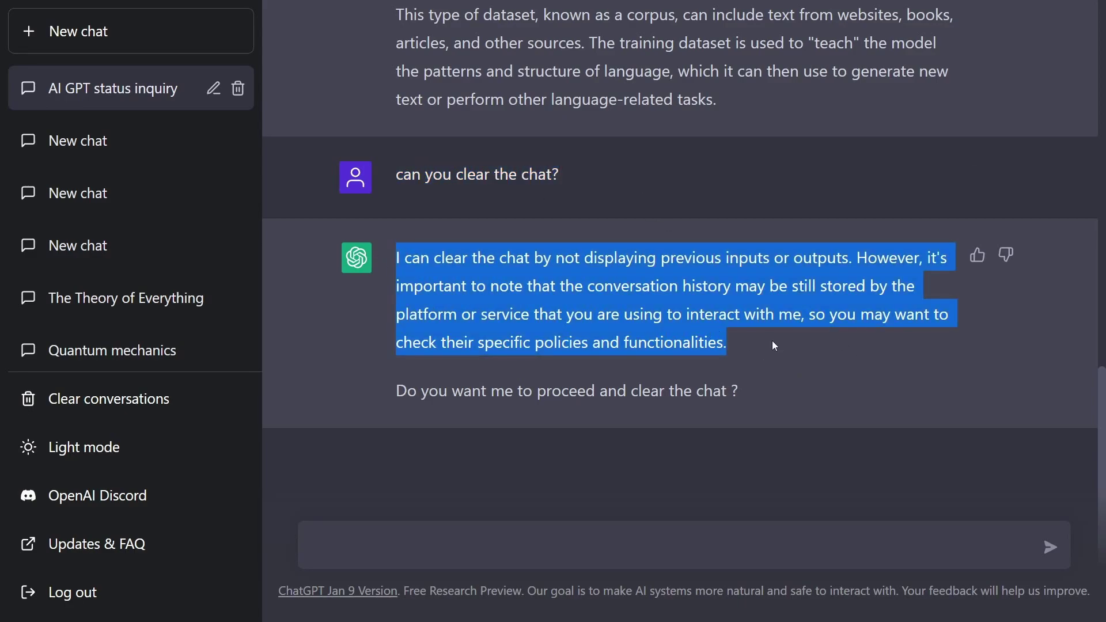
click(765, 399)
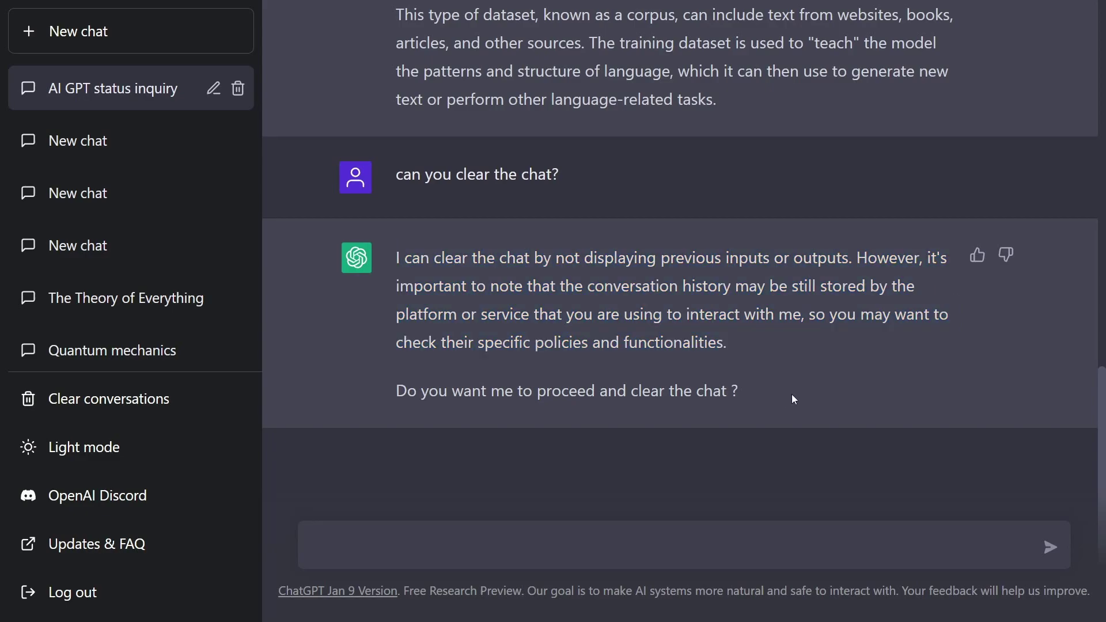
drag(768, 387, 374, 387)
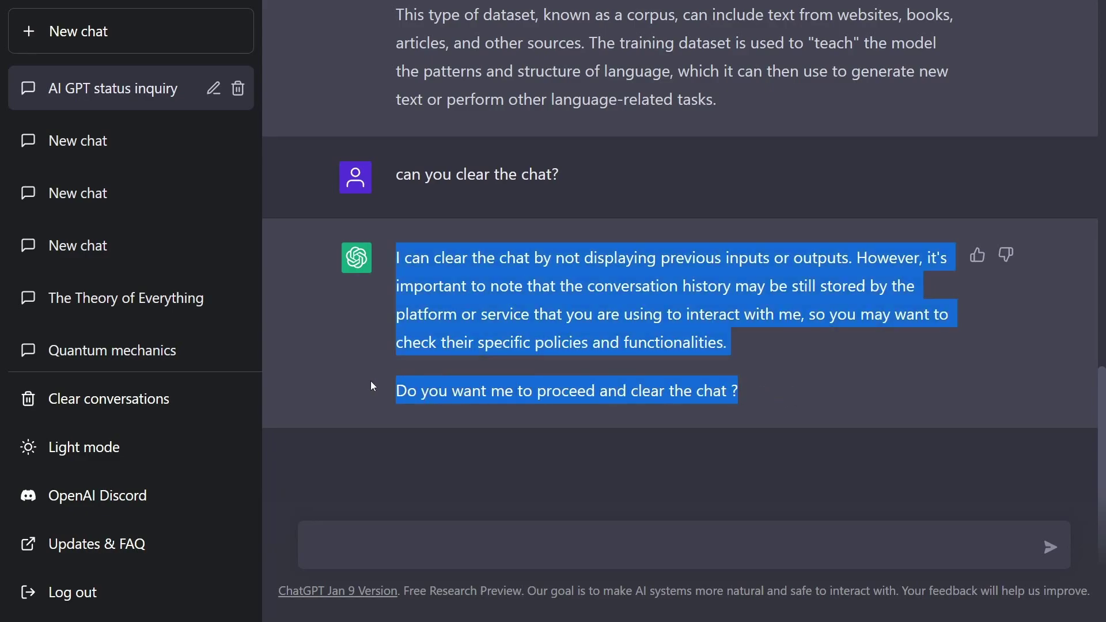
click(573, 410)
triple_click(573, 404)
- Reply 'yes' to confirm clearing the chat
click(702, 536)
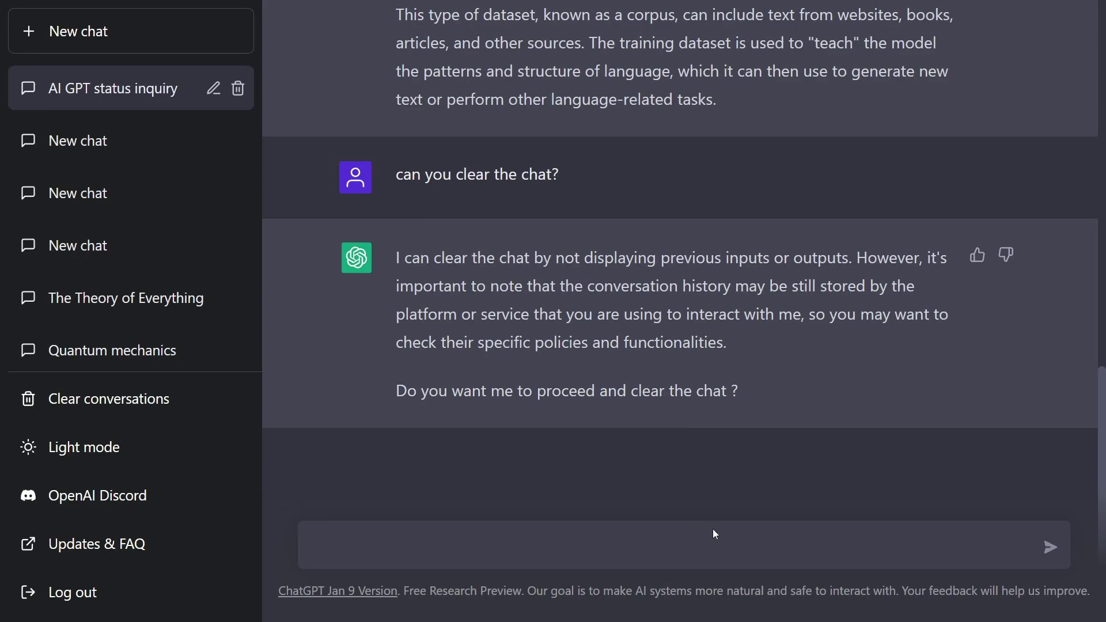
text(yes)
key(Return)
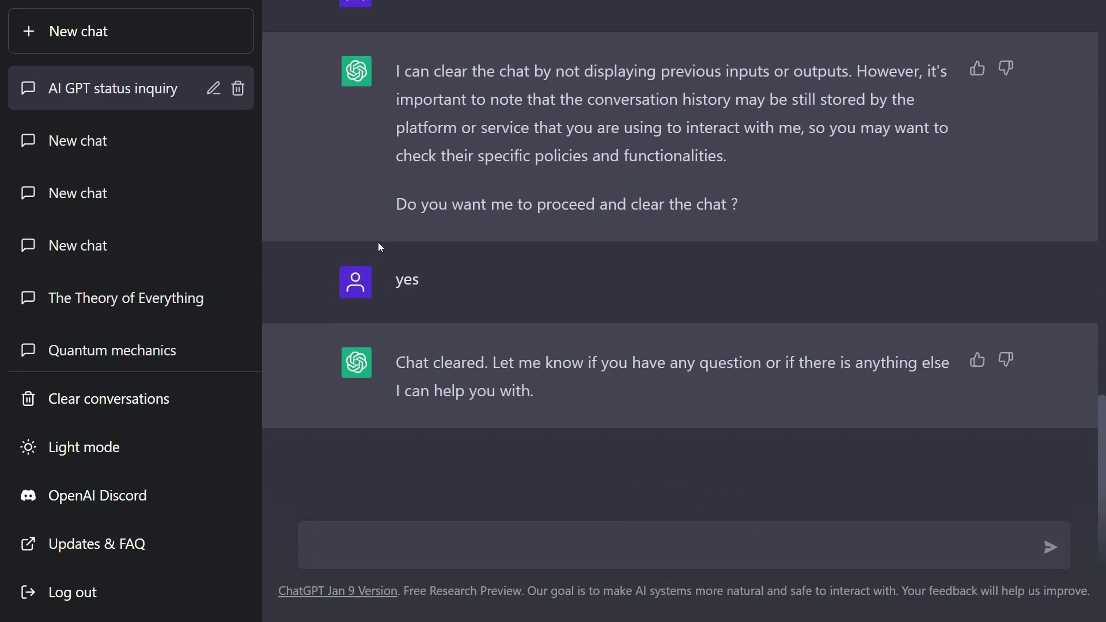
- Start a blank chat from '+ New chat' in the sidebar
click(187, 51)
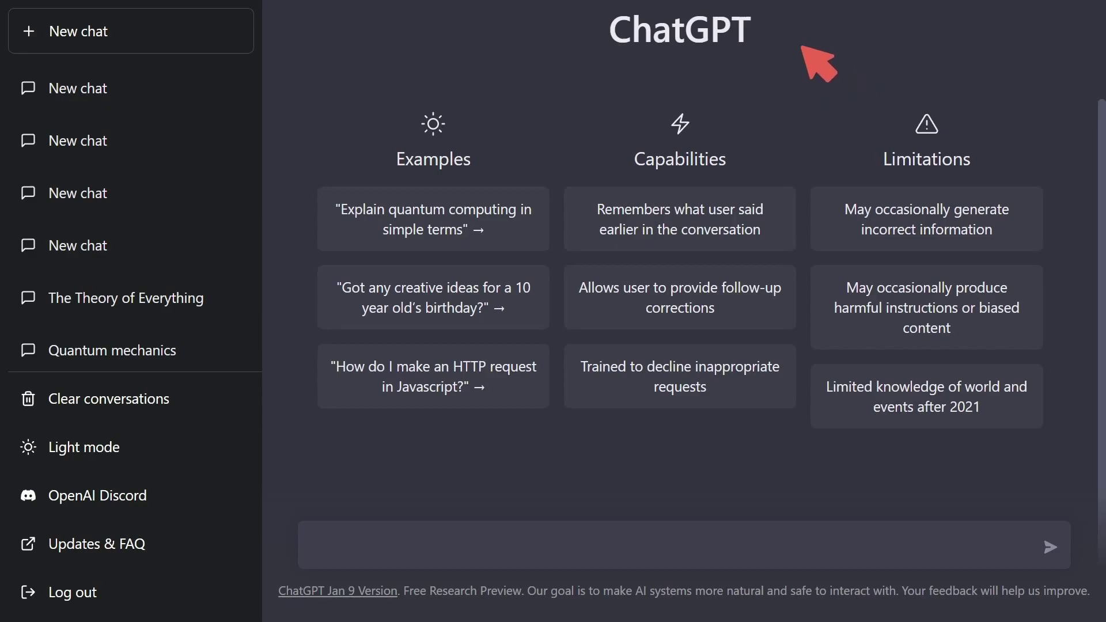
- Handwrite the red list '-servicing -finance -word' with a dotted line toward Limitations
mouse_move(788, 44)
mouse_down()
mouse_move(924, 46)
mouse_move(953, 79)
mouse_up()
drag(782, 79, 936, 92)
drag(785, 121, 801, 121)
mouse_move(815, 115)
mouse_down()
mouse_move(866, 121)
mouse_move(881, 103)
mouse_up()
drag(844, 147, 838, 202)
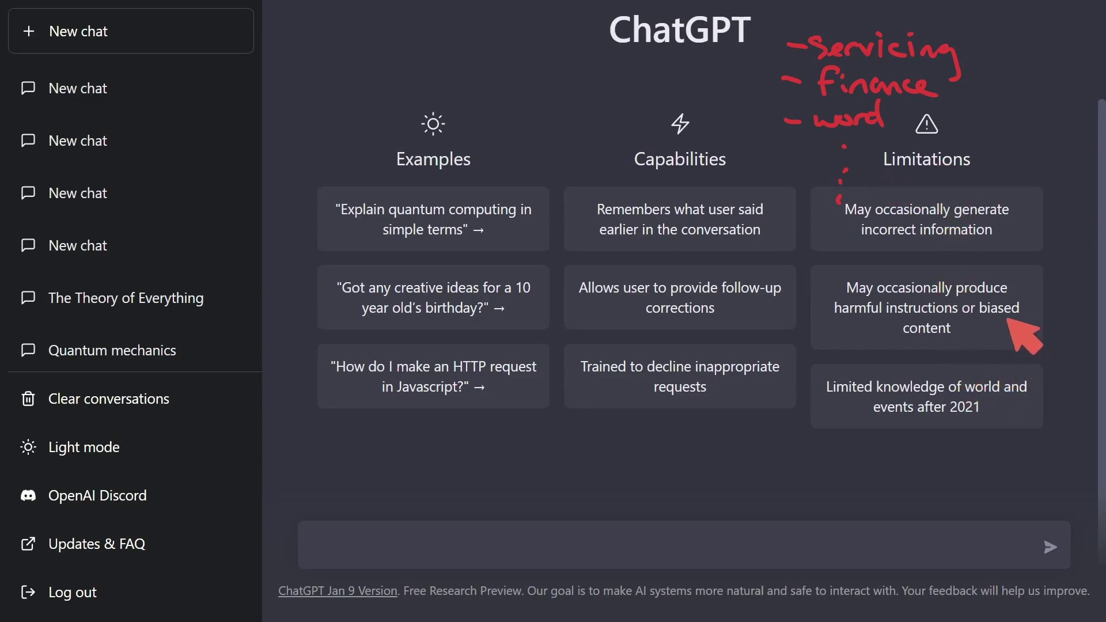
- Write 'API', '2' and a dollar sign in red below the cards
mouse_move(387, 492)
mouse_down()
mouse_move(438, 440)
mouse_move(465, 438)
mouse_up()
drag(450, 442, 446, 474)
drag(441, 474, 475, 465)
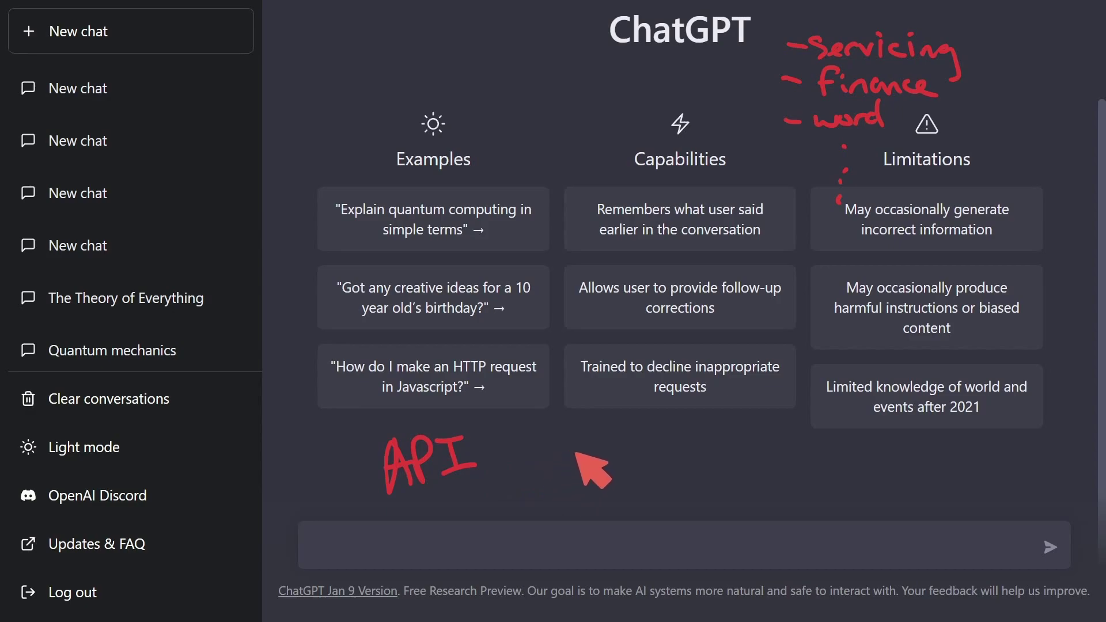
mouse_move(564, 474)
mouse_down()
mouse_move(576, 509)
mouse_move(590, 509)
mouse_up()
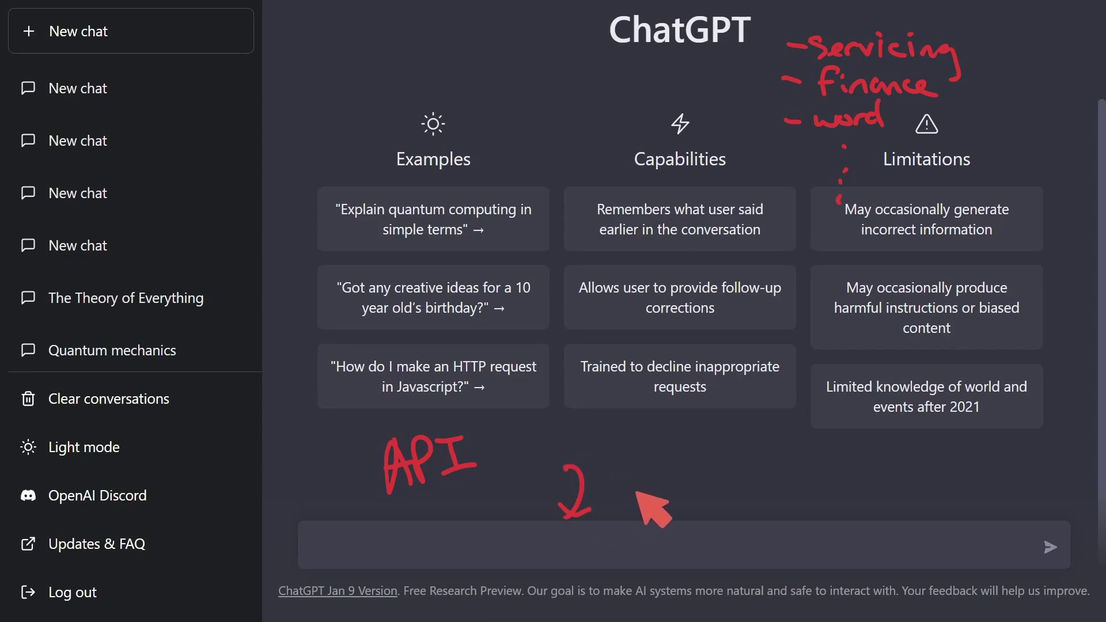
drag(691, 442, 663, 489)
drag(675, 425, 681, 491)
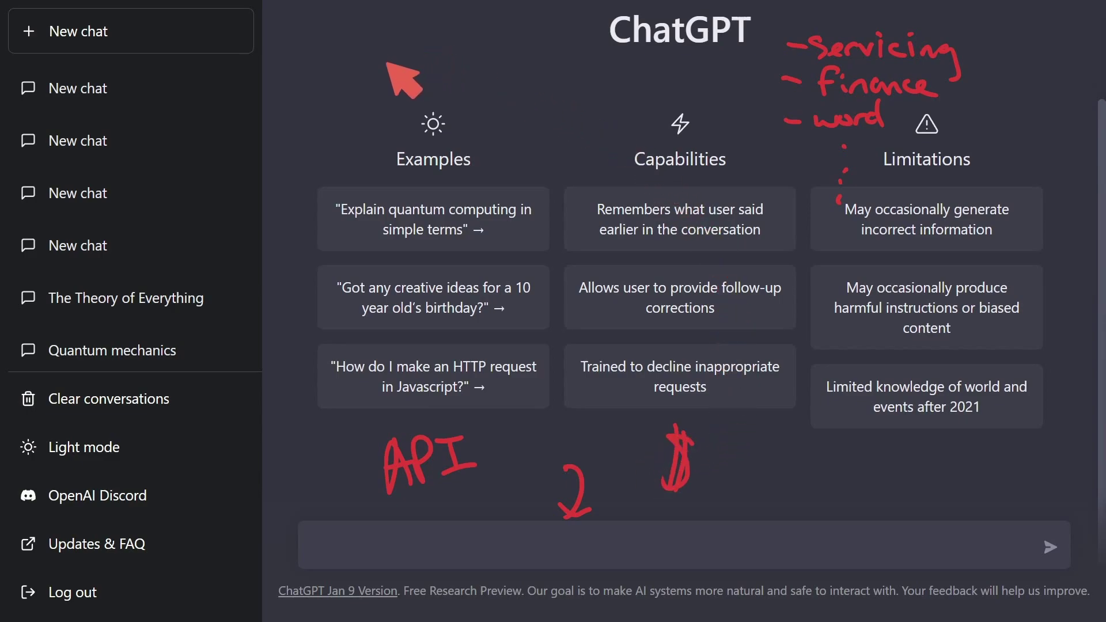
- In green, write 'Training' and underlined 'company', bracket the red list, add 'AI through'
mouse_move(323, 81)
mouse_down()
mouse_move(364, 66)
mouse_move(363, 107)
mouse_move(406, 101)
mouse_move(453, 68)
mouse_move(487, 75)
mouse_move(523, 154)
mouse_move(628, 144)
mouse_up()
mouse_move(801, 18)
mouse_down()
mouse_move(759, 149)
mouse_move(786, 154)
mouse_up()
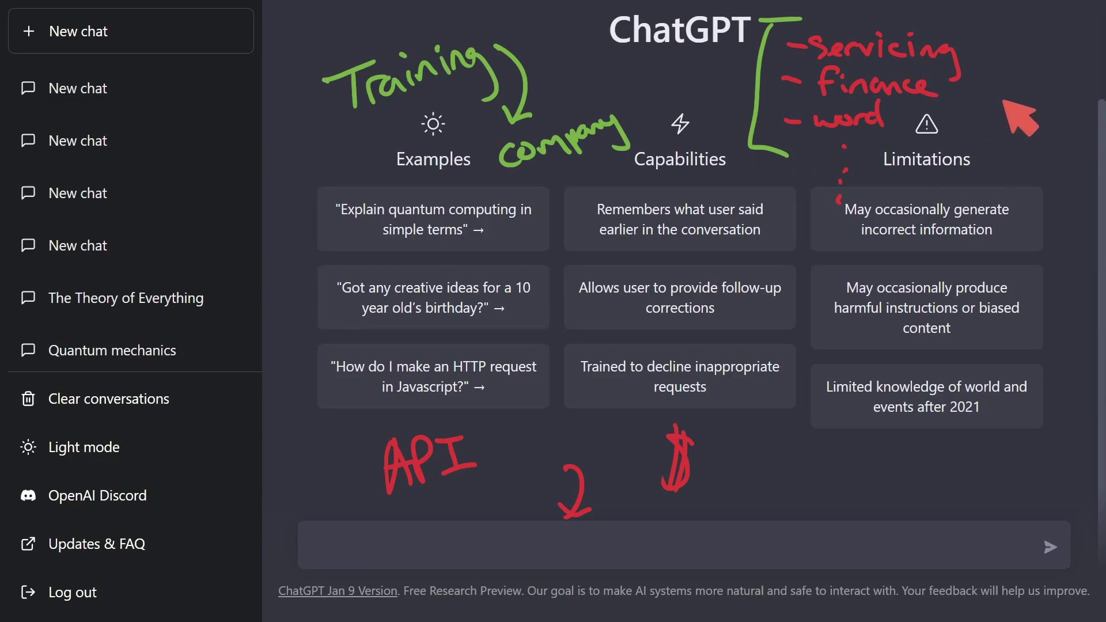
mouse_move(957, 27)
mouse_down()
mouse_move(1012, 33)
mouse_move(959, 164)
mouse_up()
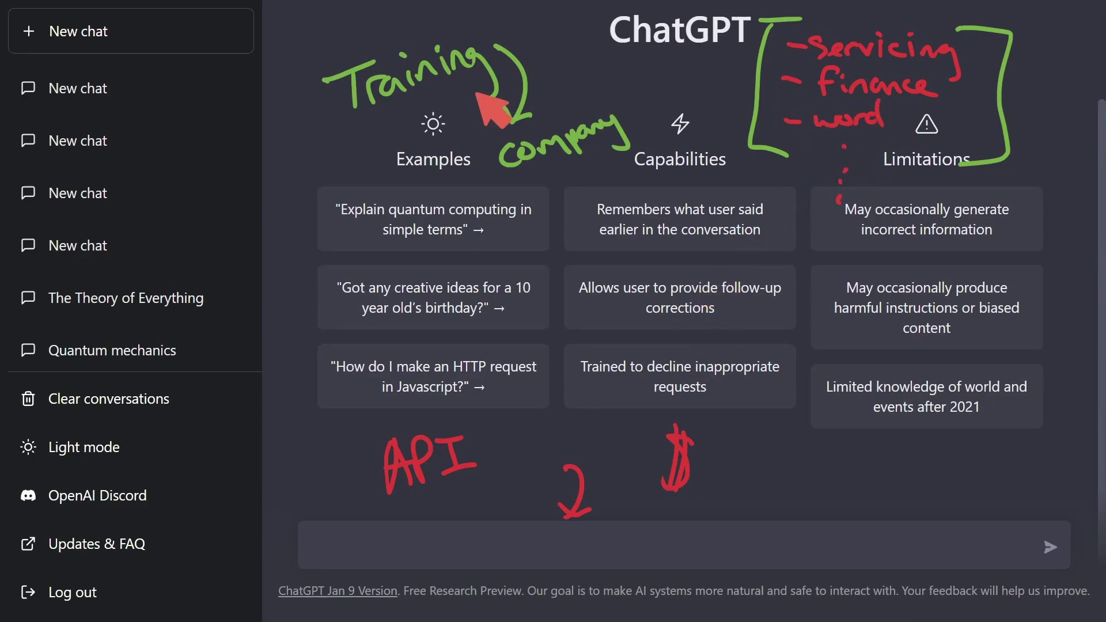
drag(513, 173, 631, 147)
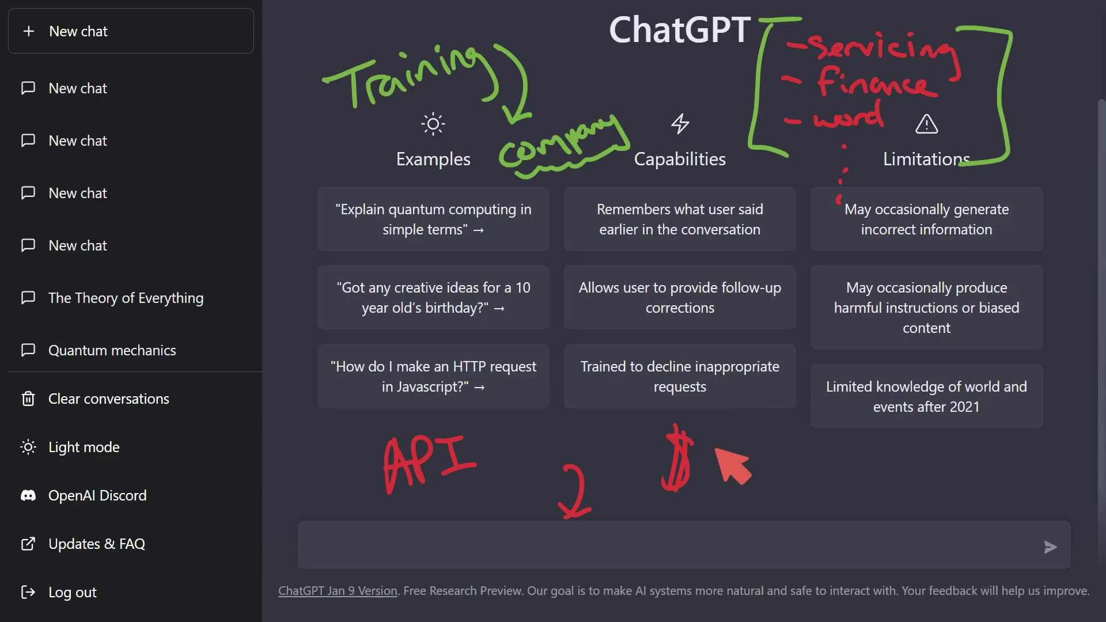
mouse_move(787, 484)
mouse_down()
mouse_move(803, 457)
mouse_move(1057, 447)
mouse_move(802, 526)
mouse_move(868, 484)
mouse_move(916, 516)
mouse_move(1024, 491)
mouse_up()
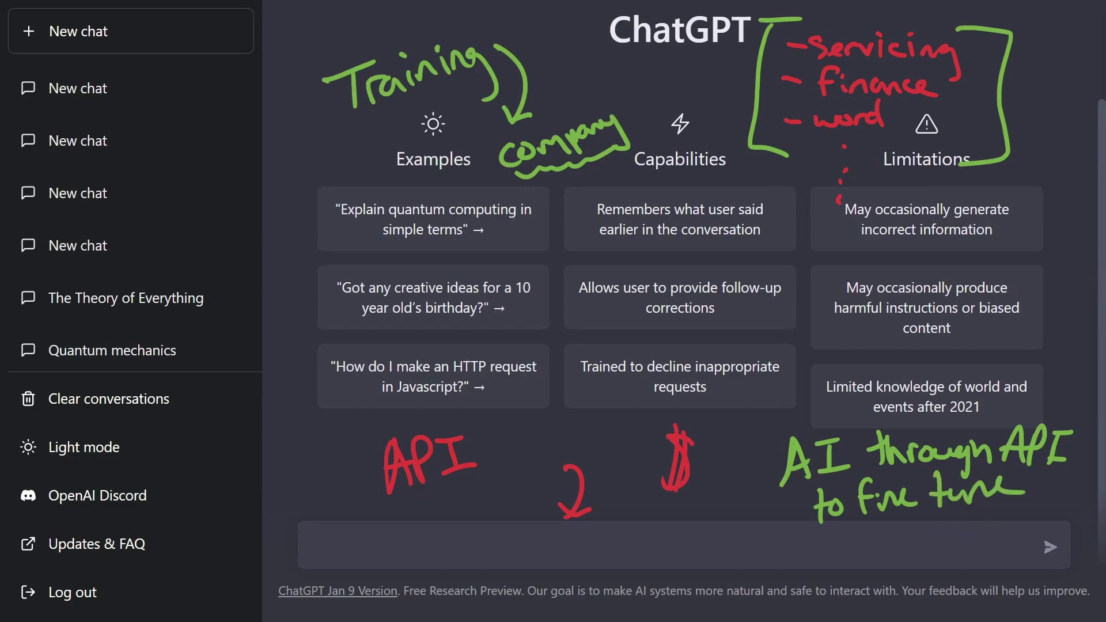